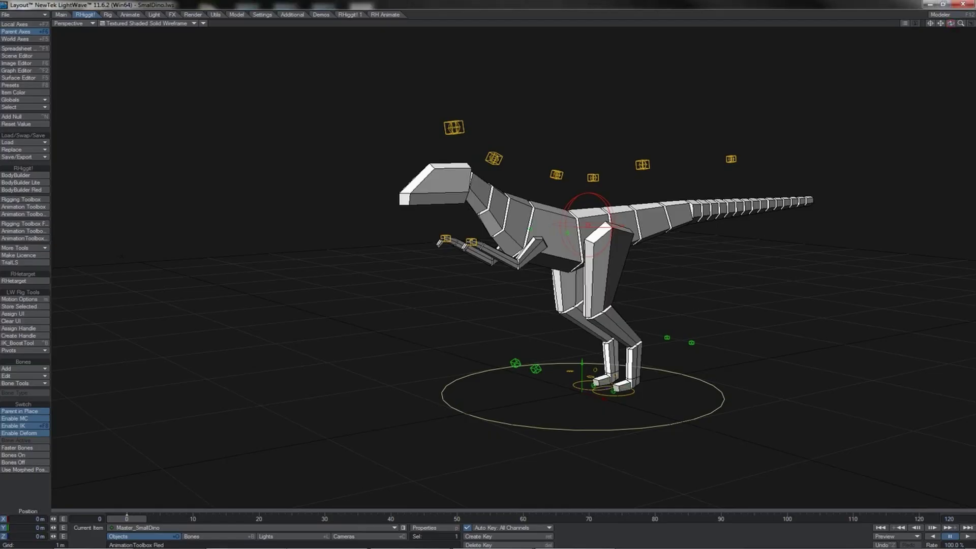
Scale the whole dinosaur rig down to about 0.192 and up to about 3.218 through its Master control, undoing each test
{"action": "left_click_drag", "start_coordinate": [952, 25], "coordinate": [885, 27]}
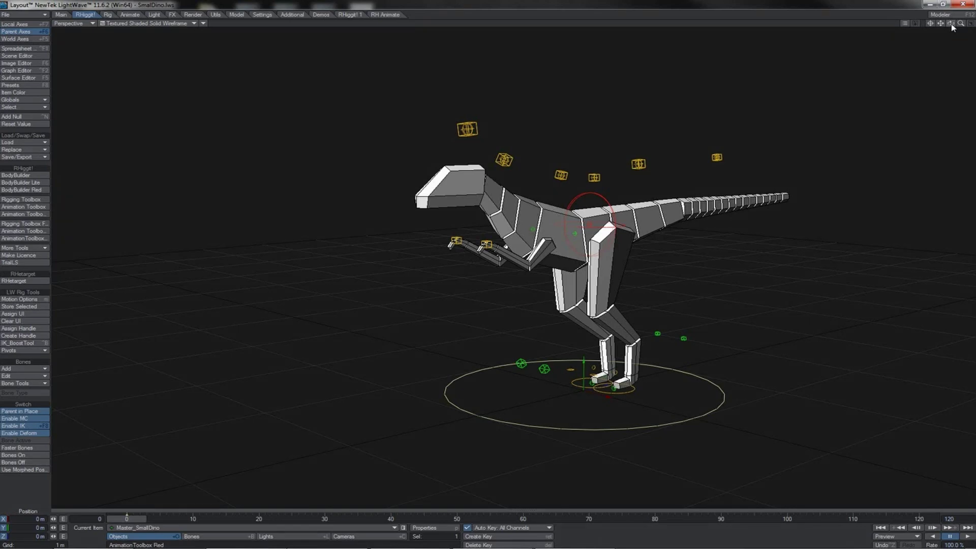
{"action": "key", "text": "3"}
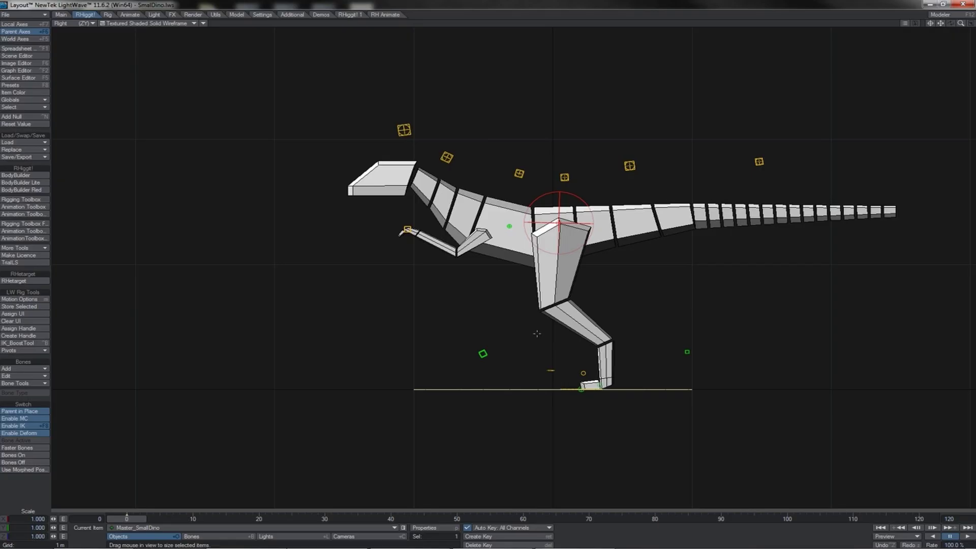
{"action": "left_click_drag", "start_coordinate": [537, 333], "coordinate": [447, 334]}
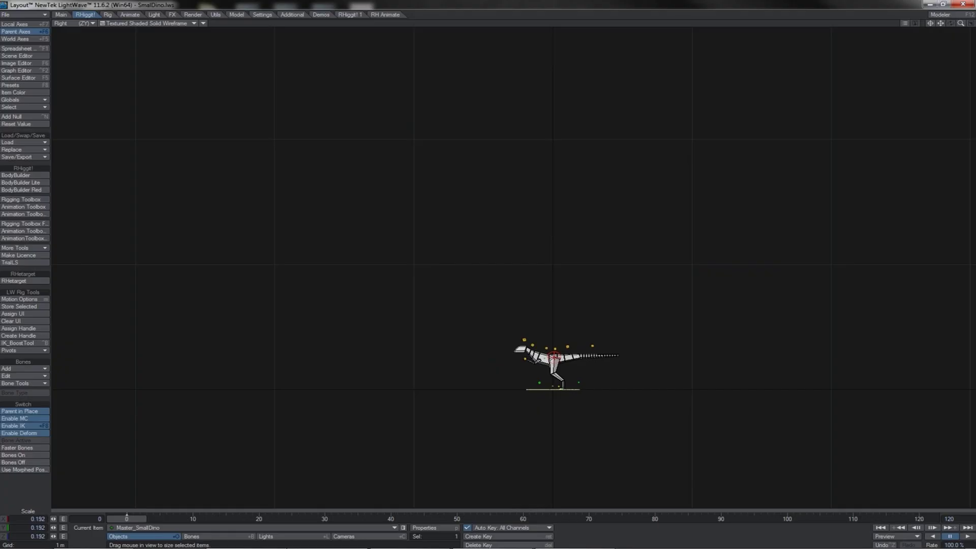
{"action": "key", "text": "ctrl+z"}
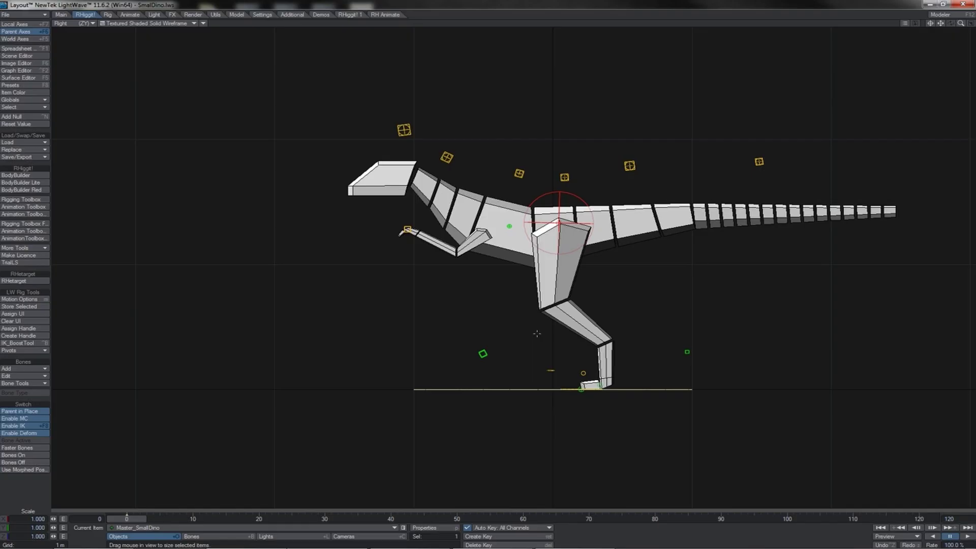
{"action": "left_click_drag", "start_coordinate": [961, 24], "coordinate": [934, 24]}
{"action": "left_click_drag", "start_coordinate": [660, 148], "coordinate": [777, 148]}
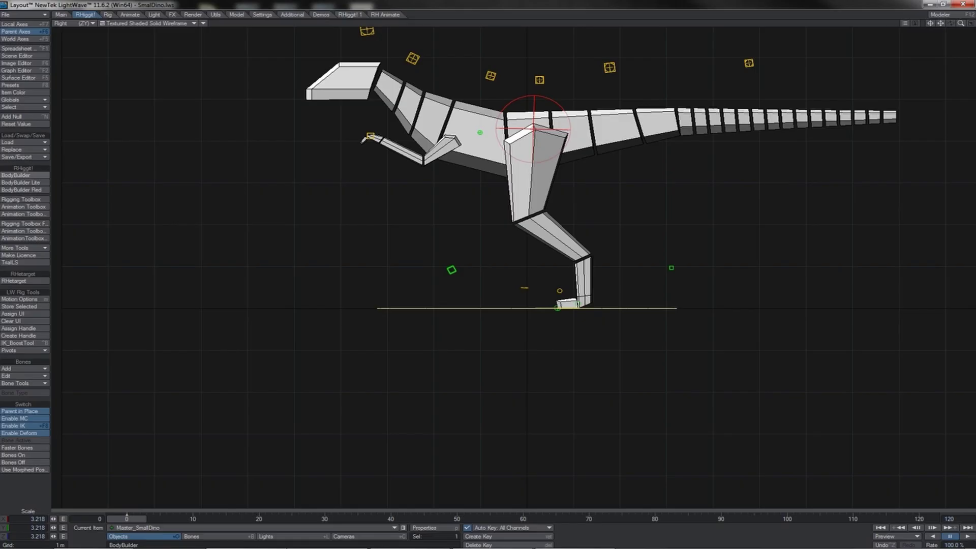
{"action": "key", "text": "ctrl+z"}
{"action": "key", "text": "a"}
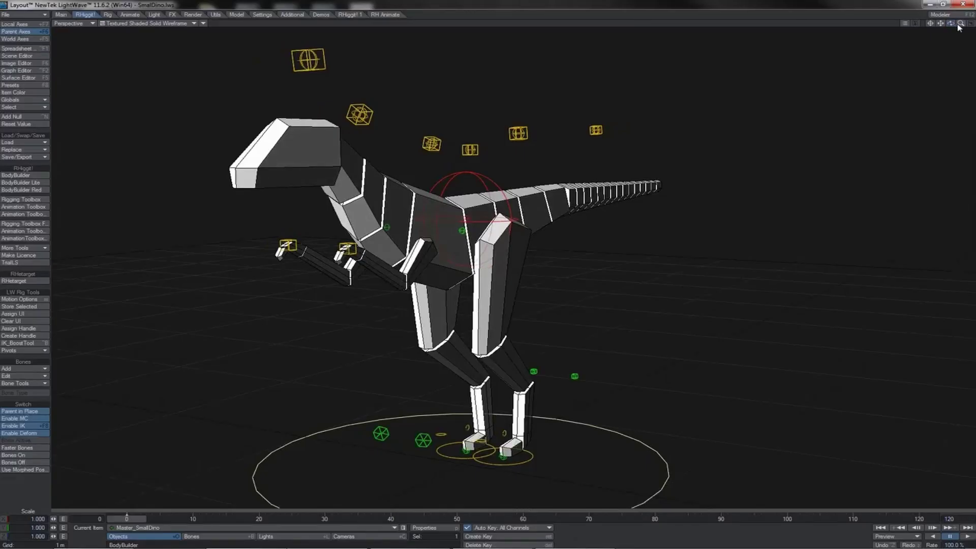
Spread the dinosaur's feet apart by moving and rotating the two foot controls on the ground
{"action": "left_click_drag", "start_coordinate": [959, 27], "coordinate": [959, 27]}
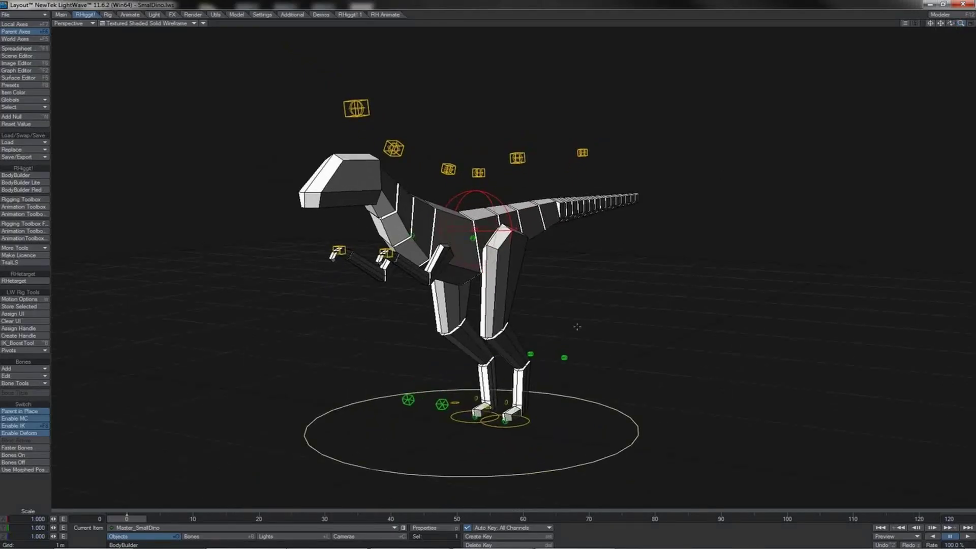
{"action": "left_click", "coordinate": [531, 424]}
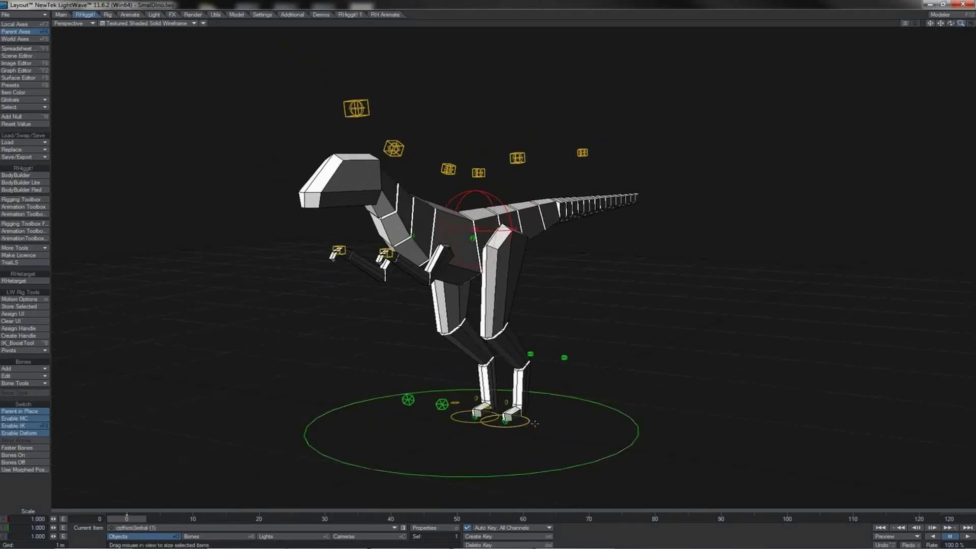
{"action": "left_click_drag", "start_coordinate": [539, 424], "coordinate": [478, 421]}
{"action": "key", "text": "y"}
{"action": "left_click", "coordinate": [499, 420]}
{"action": "key", "text": "t"}
{"action": "key", "text": "y"}
Lower the dinosaur's body with the hip control and pitch the torso control ctrl_hpb2 (1) to -10.40°
{"action": "left_click", "coordinate": [492, 195]}
{"action": "left_click_drag", "start_coordinate": [492, 196], "coordinate": [492, 221]}
{"action": "key", "text": "t"}
{"action": "key", "text": "y"}
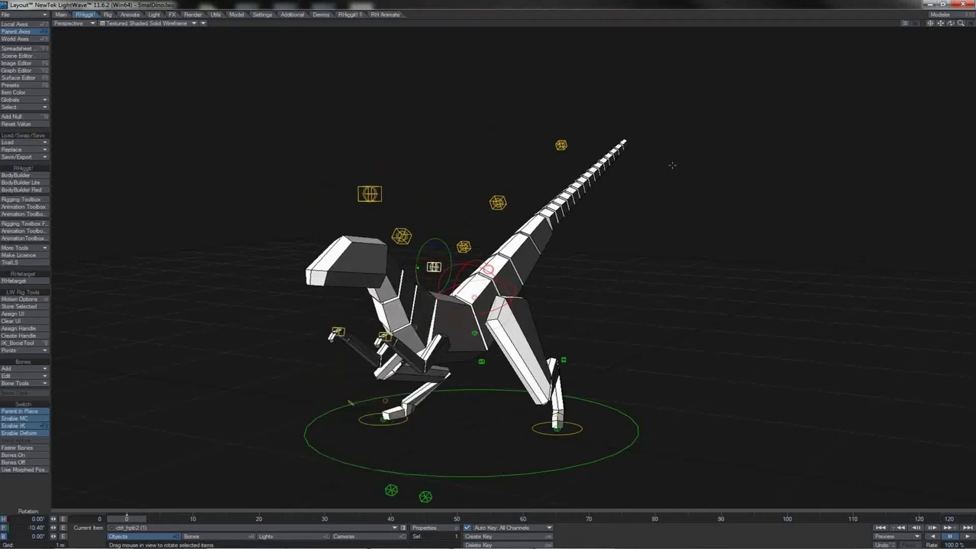
Try moving a leg's IK pole control sideways to swing the knee, and undo the pose changes
{"action": "left_click_drag", "start_coordinate": [951, 23], "coordinate": [951, 28]}
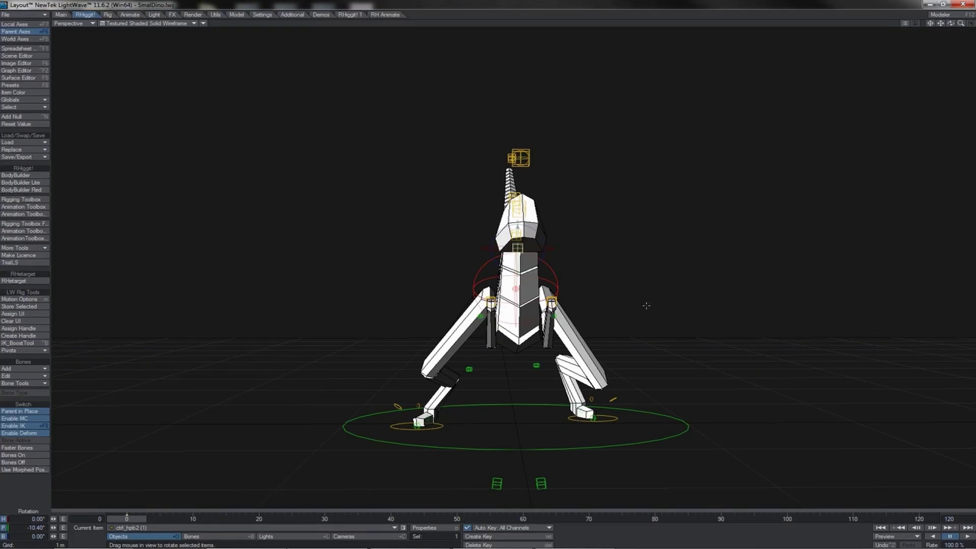
{"action": "left_click", "coordinate": [537, 365]}
{"action": "key", "text": "t"}
{"action": "left_click_drag", "start_coordinate": [550, 364], "coordinate": [581, 364]}
{"action": "key", "text": "ctrl+z"}
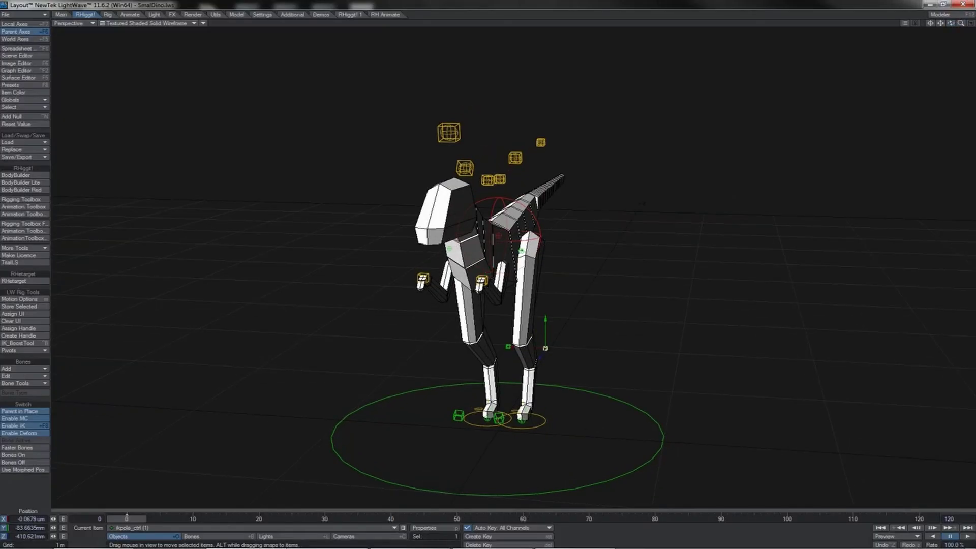
Try moving the ctrlfootGlobal (1) foot control about -477 mm along Z, and undo the move
{"action": "key", "text": "Down"}
{"action": "left_click_drag", "start_coordinate": [518, 281], "coordinate": [544, 281]}
{"action": "key", "text": "Down"}
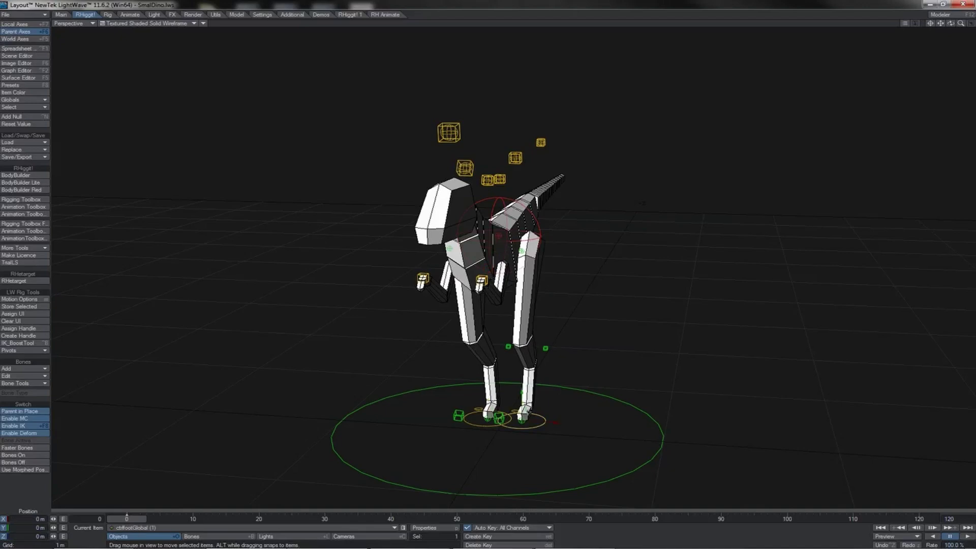
{"action": "left_click_drag", "start_coordinate": [544, 282], "coordinate": [528, 411]}
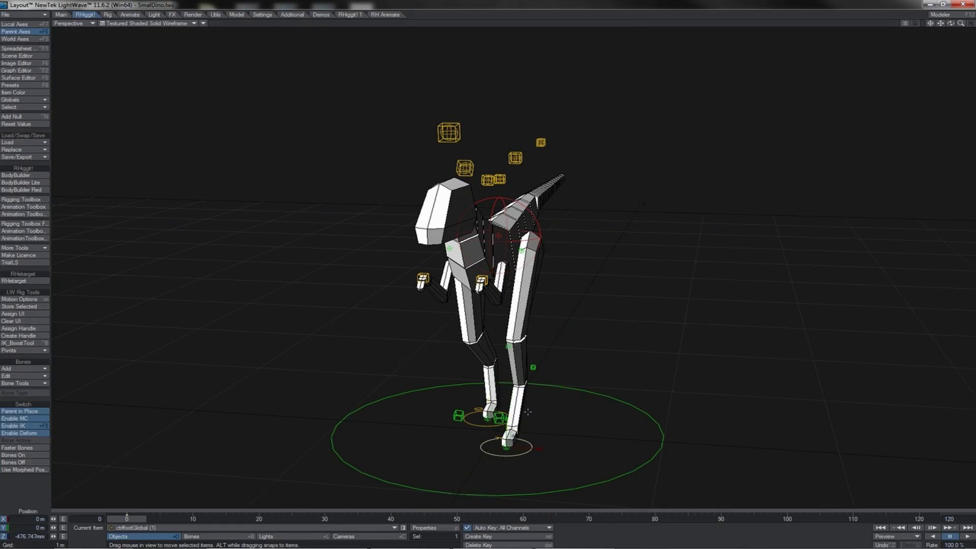
{"action": "key", "text": "ctrl+z"}
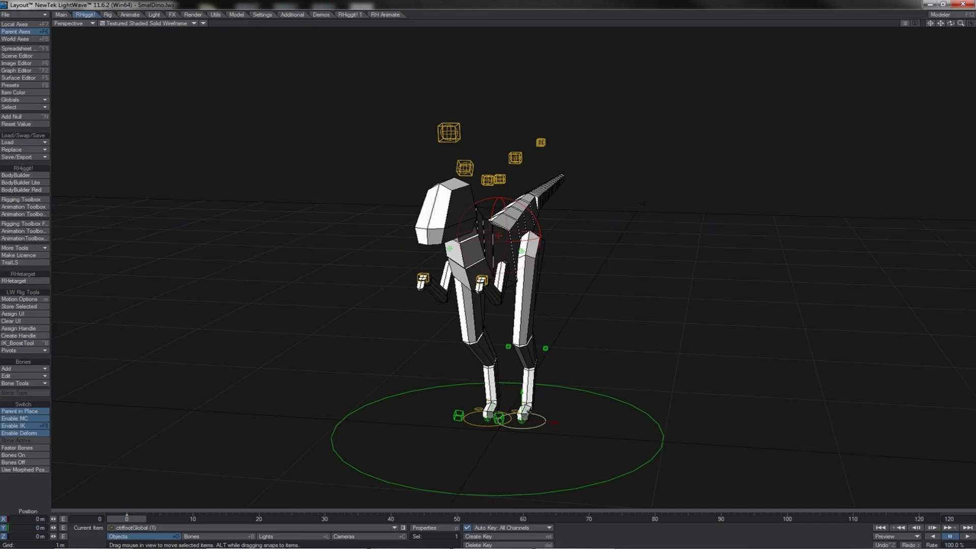
Try shifting the hip pole control ctrl_pole (1) slightly sideways and check the legs from the back
{"action": "left_click", "coordinate": [521, 249]}
{"action": "left_click_drag", "start_coordinate": [511, 249], "coordinate": [516, 249]}
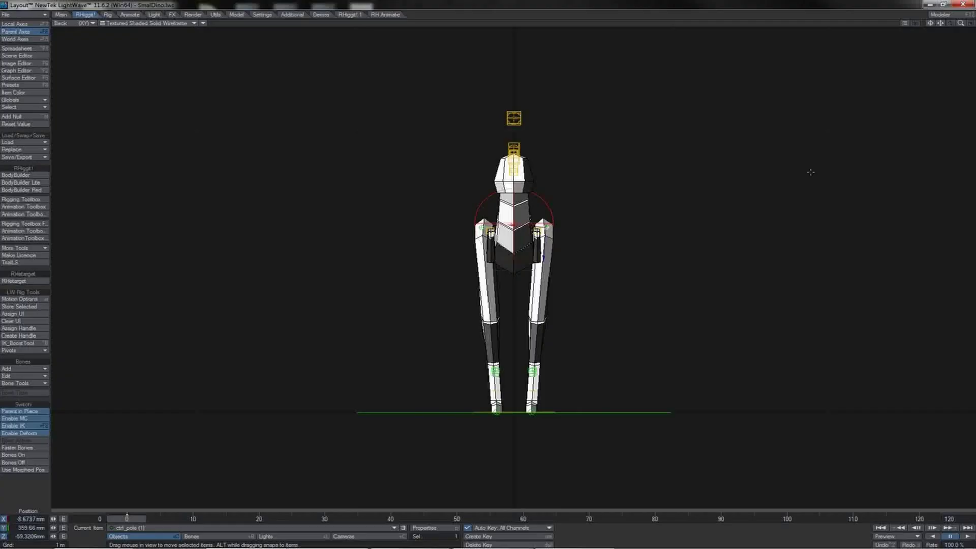
{"action": "left_click_drag", "start_coordinate": [961, 24], "coordinate": [749, 181]}
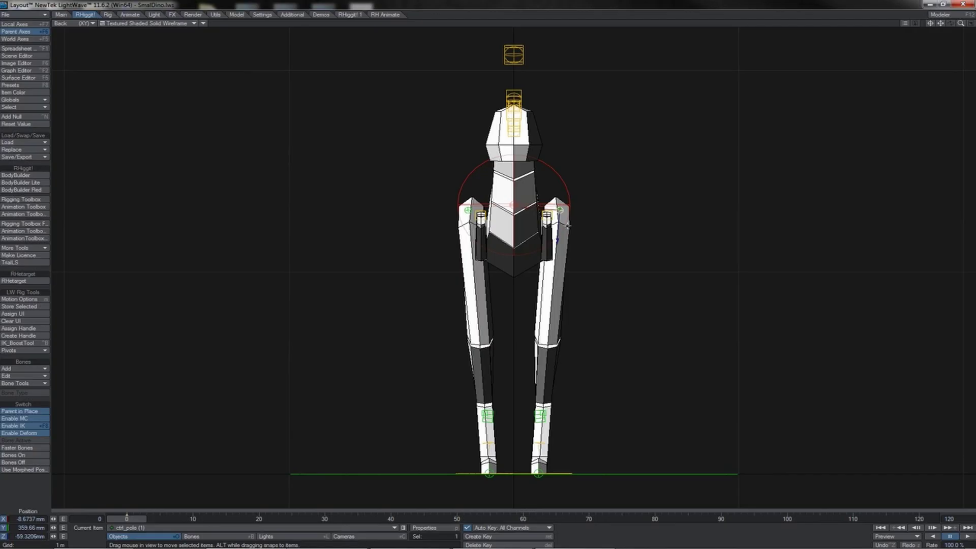
Rotate the mid-tail control ctrl_hpb (10) in the side view to swing the tail
{"action": "key", "text": "5"}
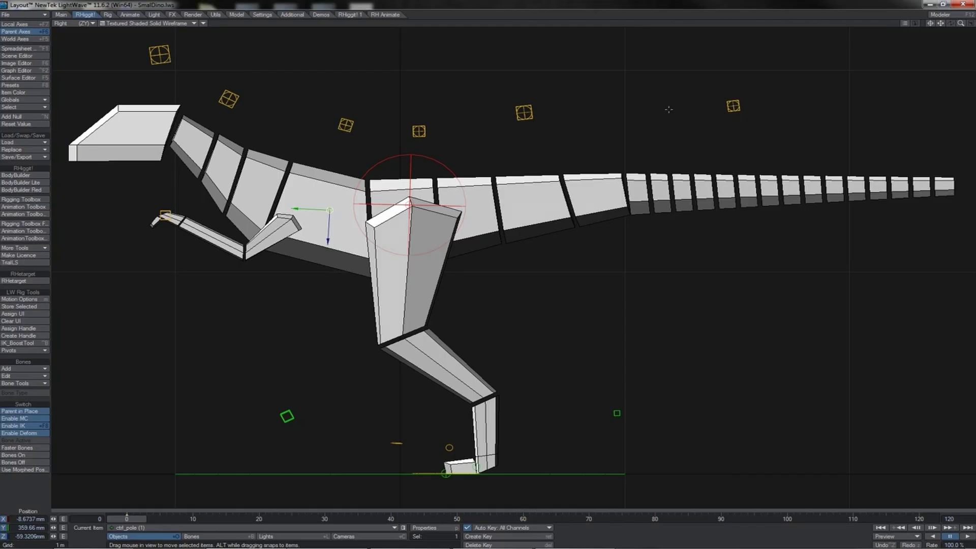
{"action": "left_click", "coordinate": [536, 110]}
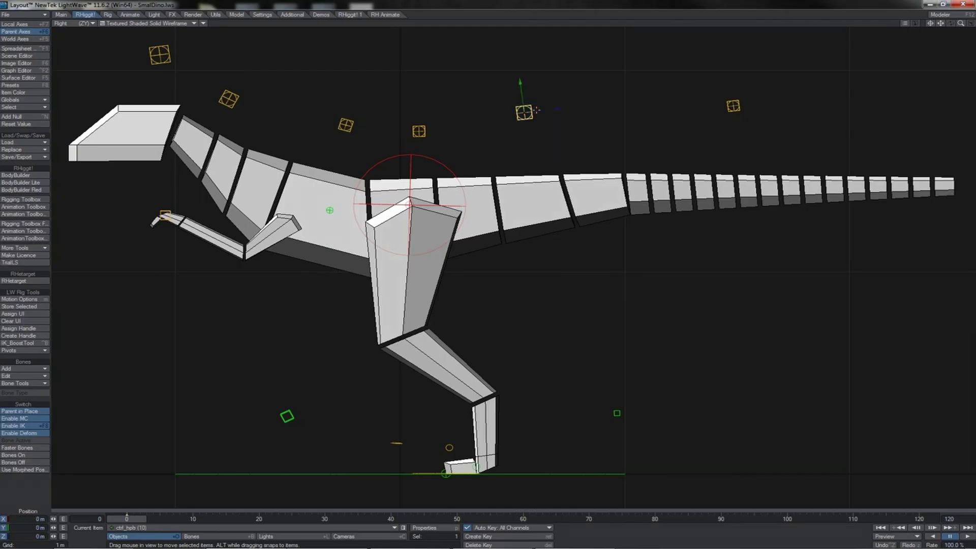
{"action": "key", "text": "y"}
{"action": "left_click_drag", "start_coordinate": [580, 95], "coordinate": [737, 113]}
Curl the tail downward by rotating the rear tail control ctrl_hpb4 (2) to heading 16.00° and pitch 21.40°
{"action": "left_click", "coordinate": [732, 110]}
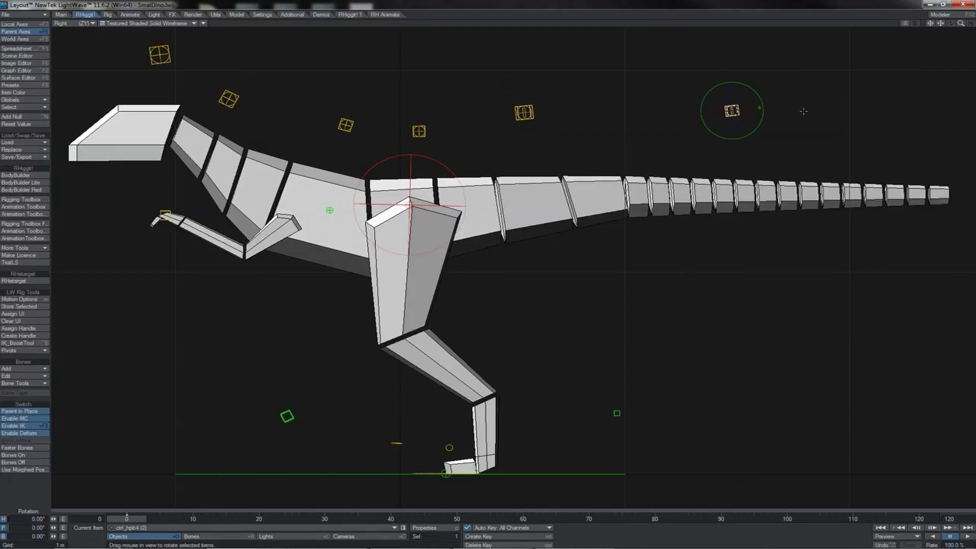
{"action": "mouse_move", "coordinate": [811, 112]}
{"action": "left_mouse_down"}
{"action": "mouse_move", "coordinate": [808, 96]}
{"action": "mouse_move", "coordinate": [807, 106]}
{"action": "left_mouse_up"}
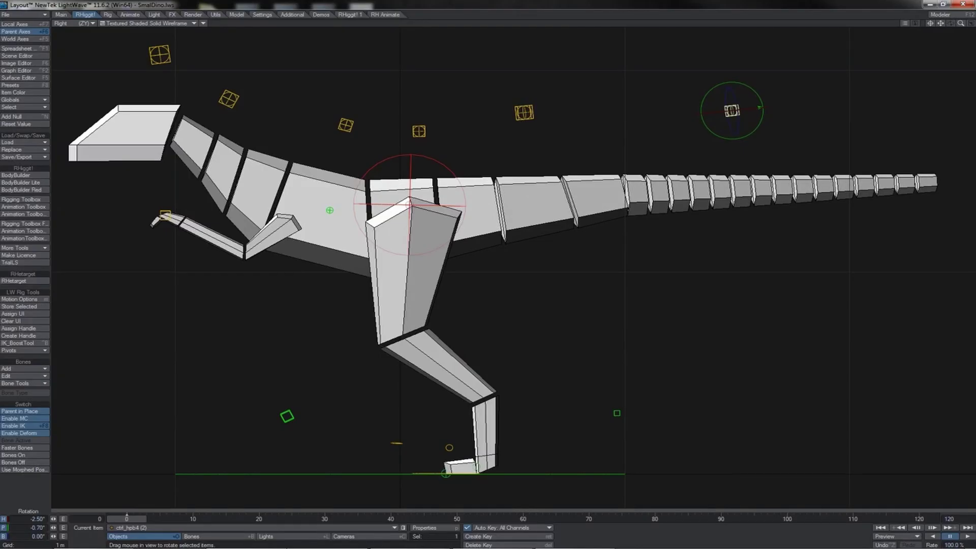
{"action": "left_click_drag", "start_coordinate": [807, 105], "coordinate": [803, 132]}
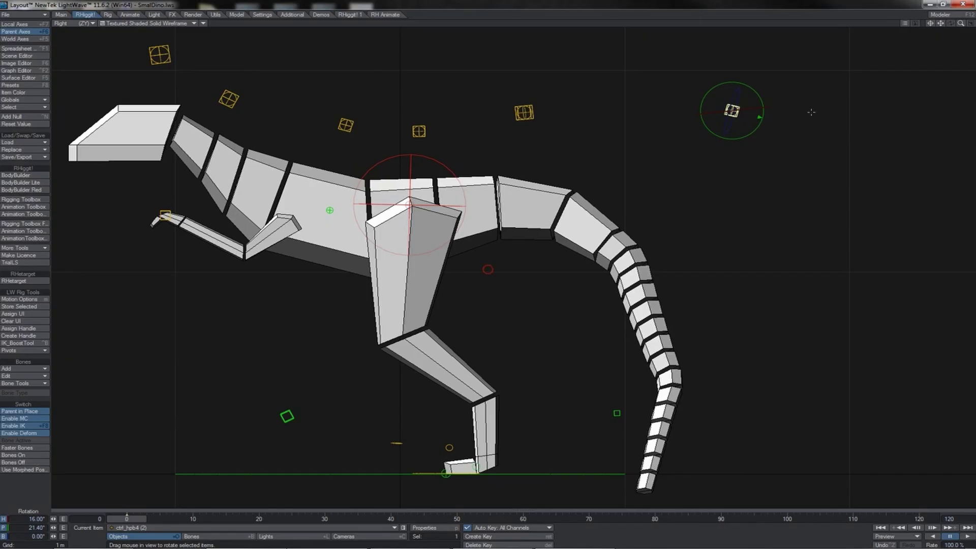
{"action": "key", "text": "z"}
Rotate the mid-tail control ctrl_hpb (10) to heading -0.80° and pitch 2.40°
{"action": "left_click", "coordinate": [533, 116]}
{"action": "mouse_move", "coordinate": [590, 113]}
{"action": "left_mouse_down"}
{"action": "mouse_move", "coordinate": [608, 111]}
{"action": "mouse_move", "coordinate": [609, 122]}
{"action": "mouse_move", "coordinate": [606, 113]}
{"action": "left_mouse_up"}
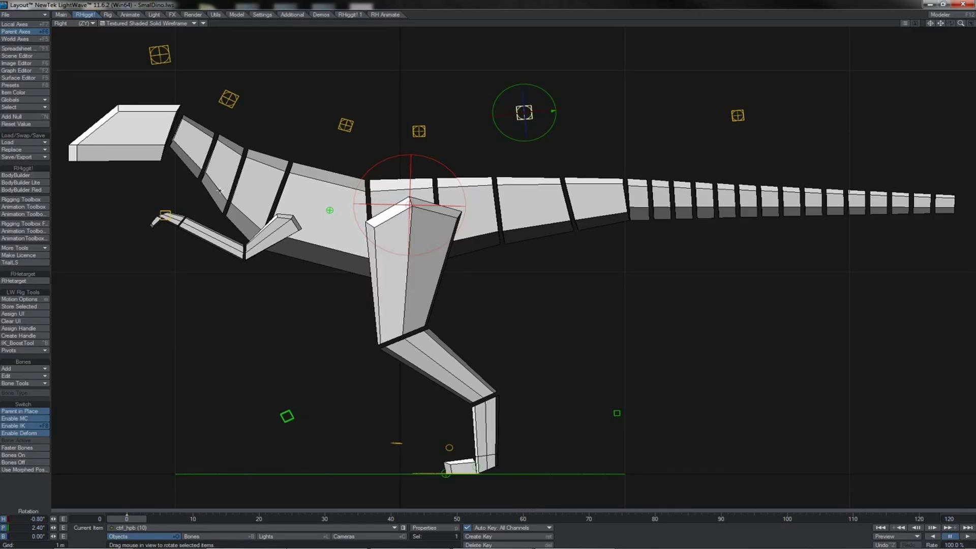
{"action": "key", "text": "4"}
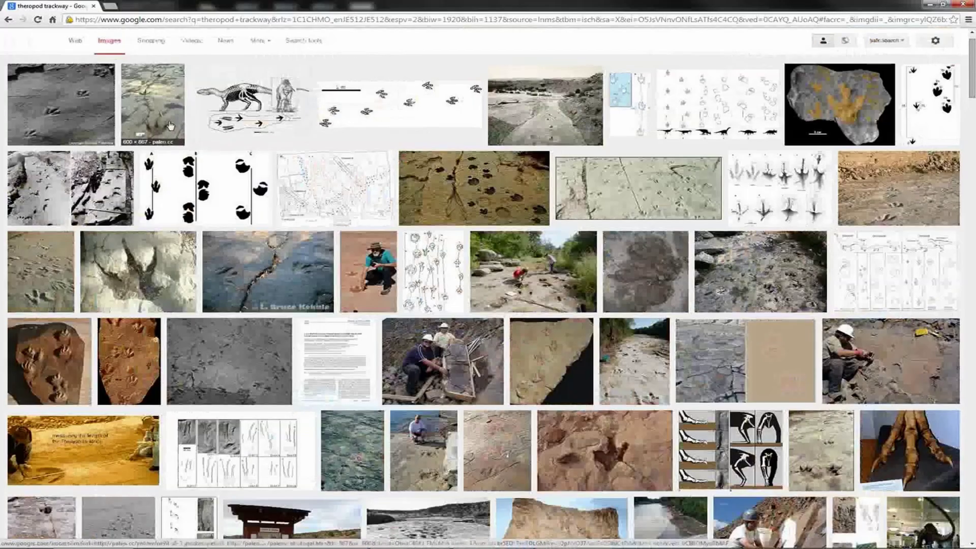
Switch to Chrome and examine a theropod trackway photo and the enlarged footprint comparison chart for dinosaur types
{"action": "left_click", "coordinate": [170, 126]}
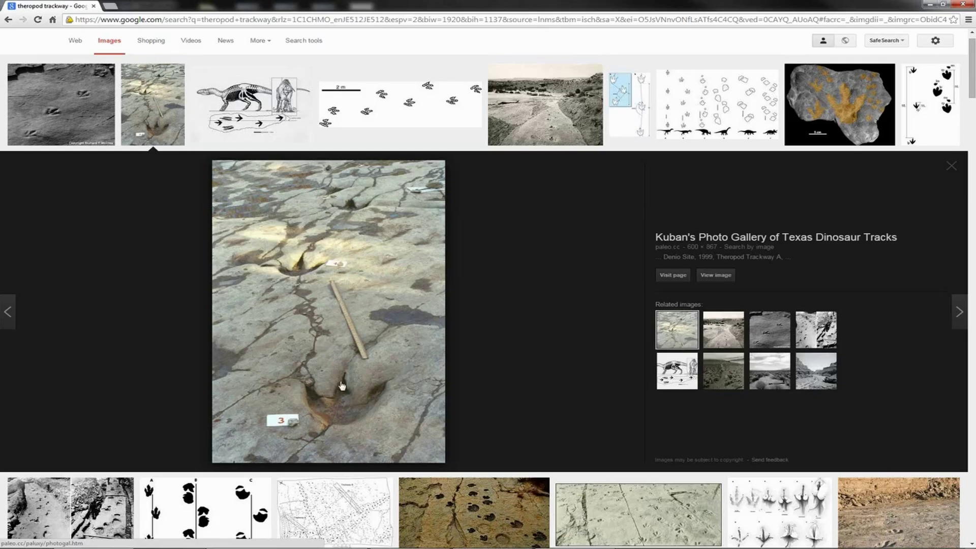
{"action": "key", "text": "Left"}
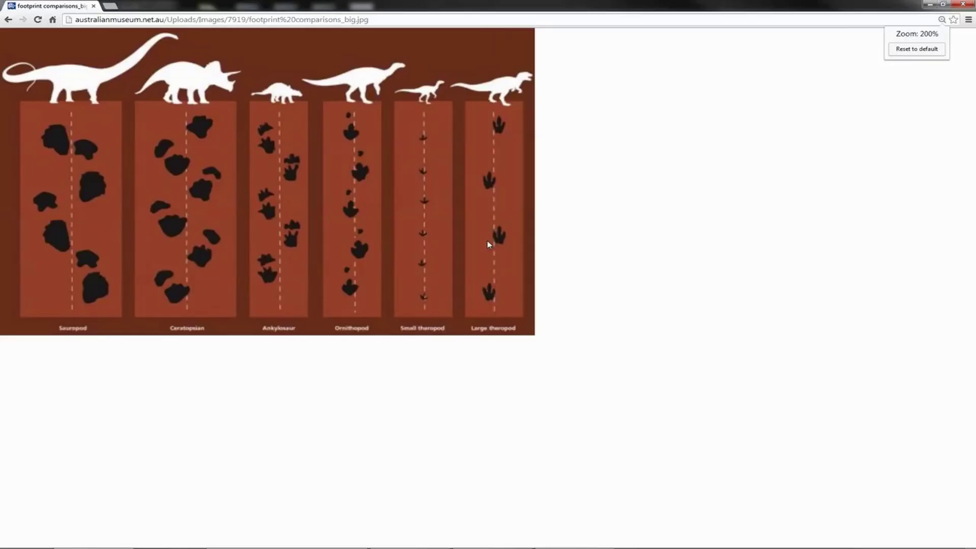
{"action": "scroll", "coordinate": [487, 242], "scroll_direction": "up", "scroll_amount": 1, "text": "ctrl"}
{"action": "scroll", "coordinate": [489, 245], "scroll_direction": "up", "scroll_amount": 1, "text": "ctrl"}
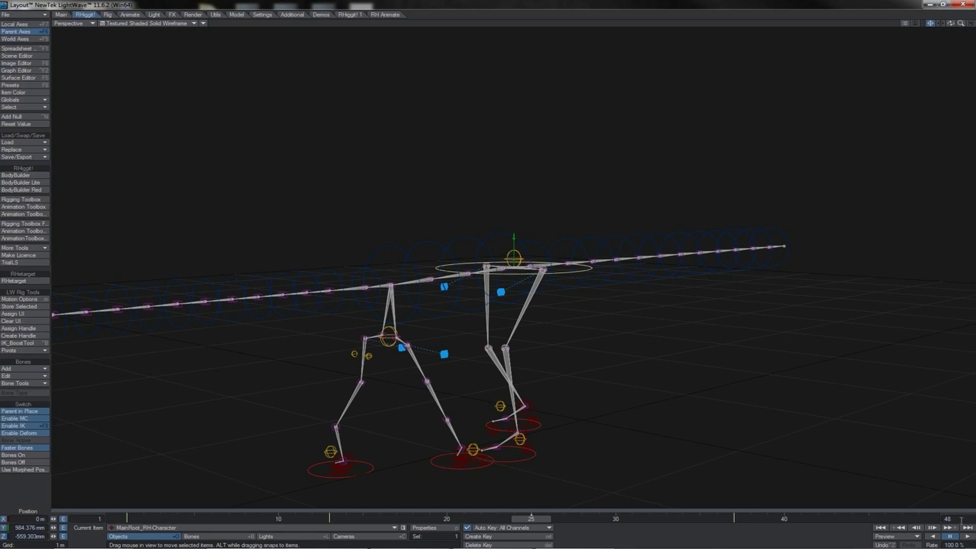
Play the walk animation of the skeleton rigs in LightWave Layout
{"action": "left_click", "coordinate": [967, 537]}
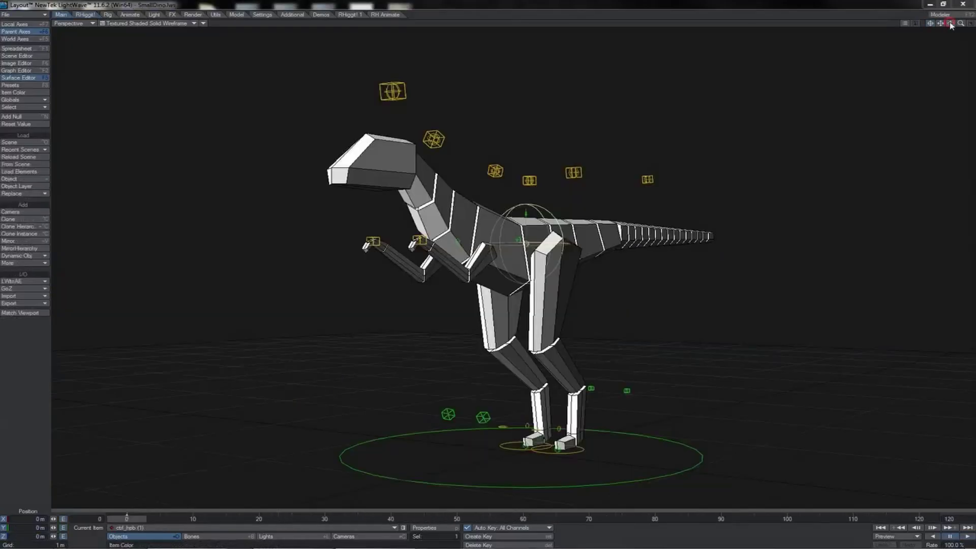
{"action": "left_click_drag", "start_coordinate": [951, 25], "coordinate": [737, 26]}
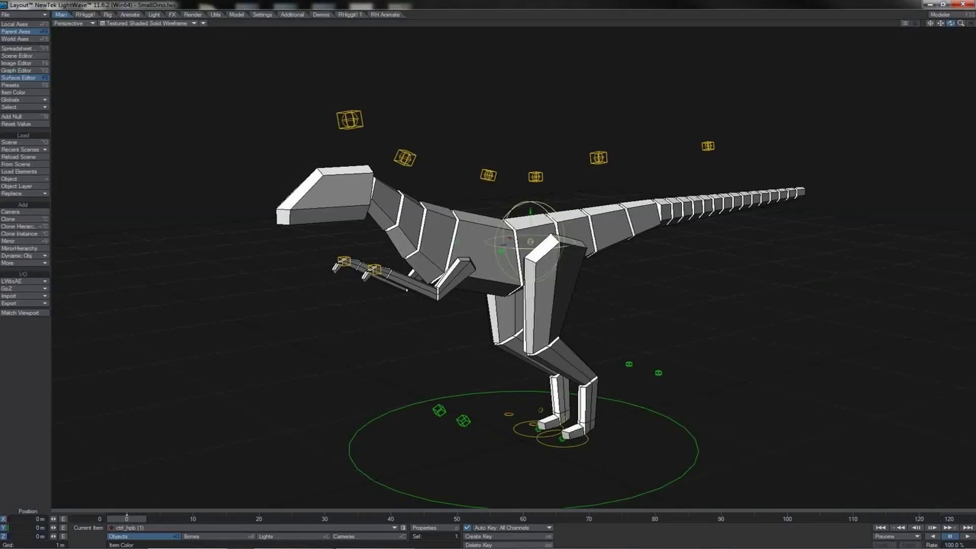